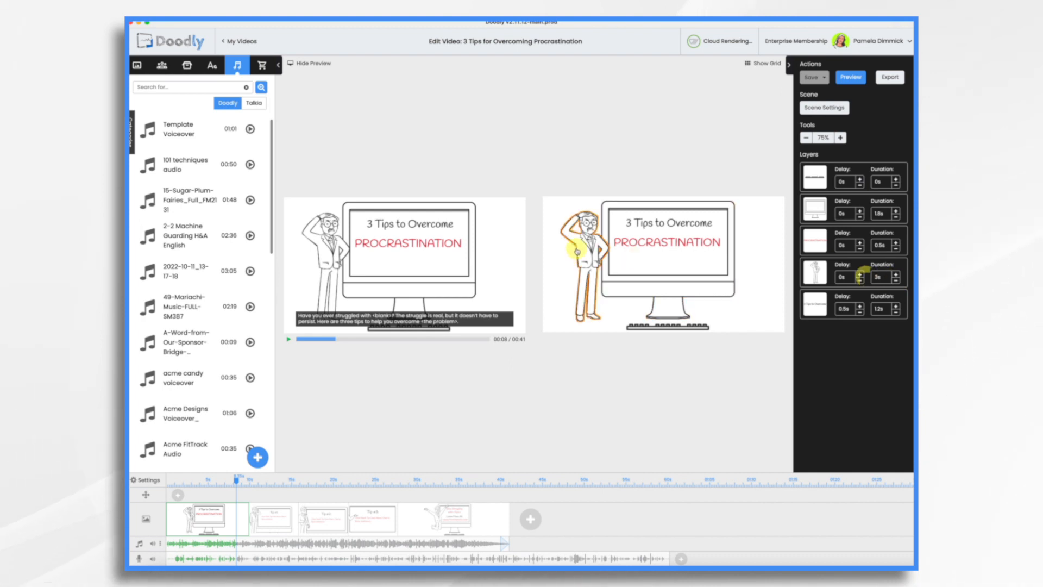
- Set the standing man's drawing duration to 2 s and reduce the title scene's extra time
left_click(896, 277)
left_click(876, 277)
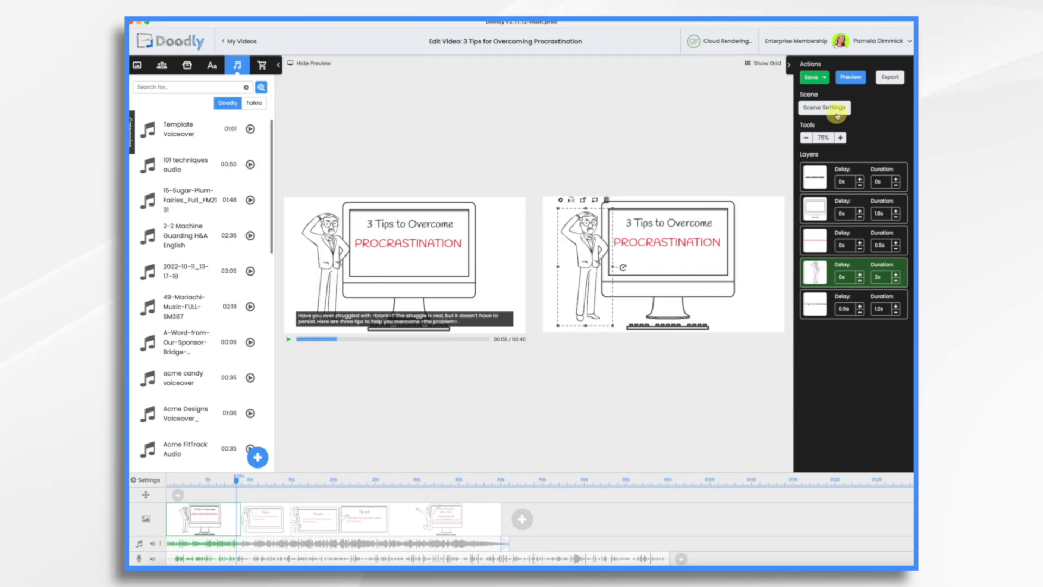
left_click(835, 114)
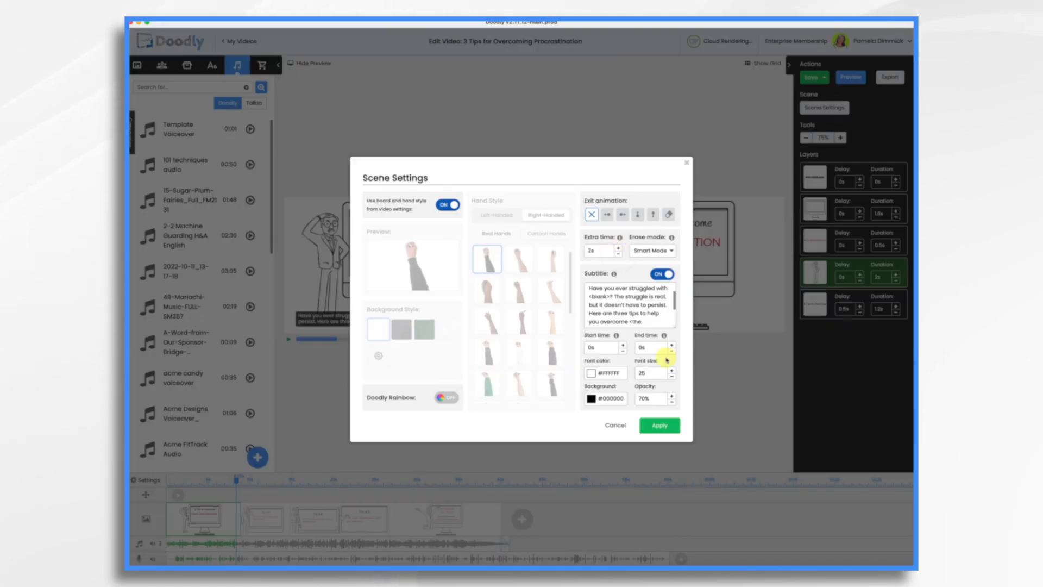
left_click(657, 427)
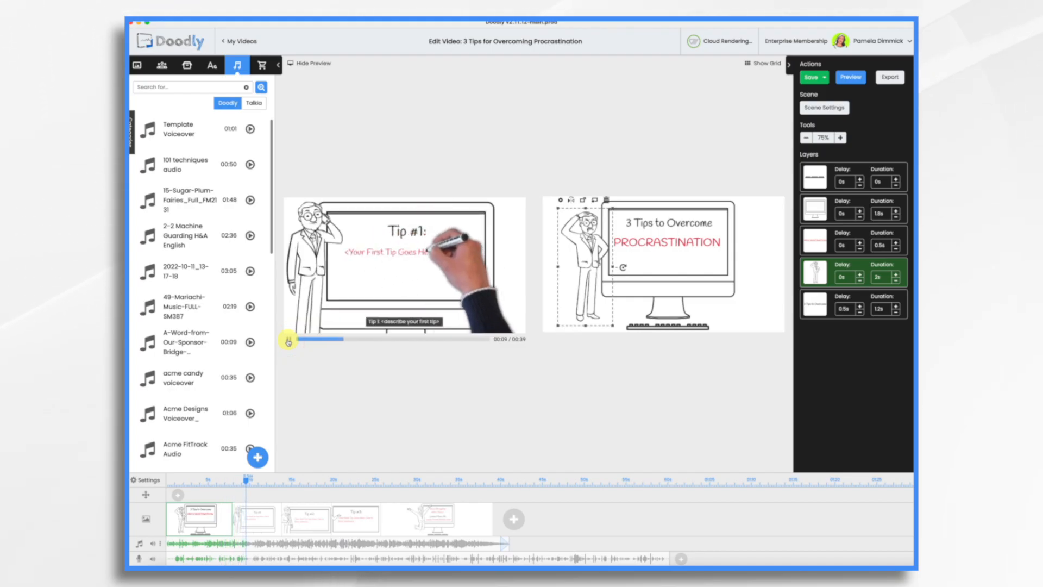
- Stop the preview and replace the placeholder text in the Tip #1 scene with "Prioritize Your Tasks."
left_click(290, 341)
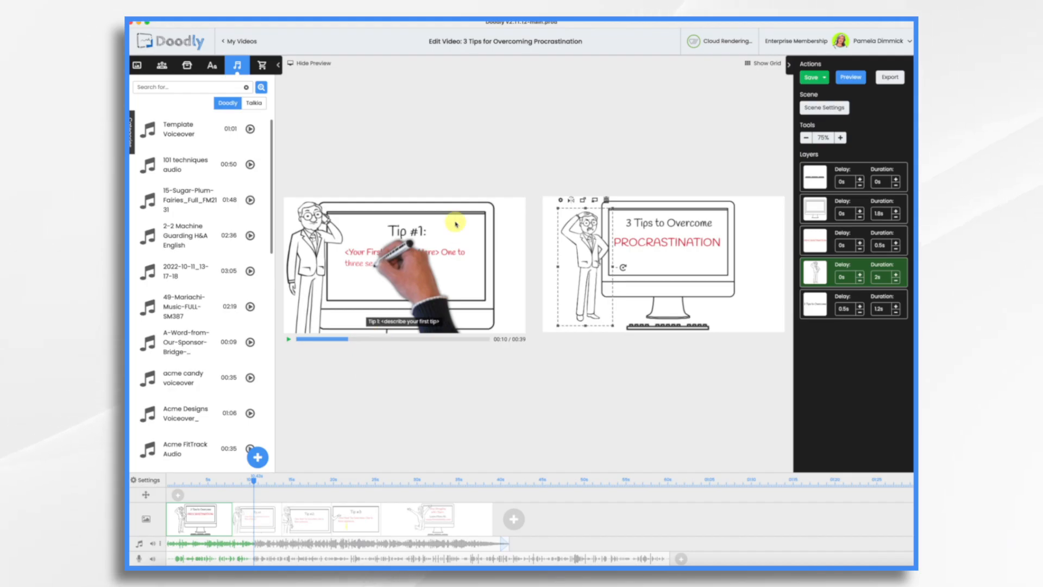
left_click(268, 515)
left_click(639, 254)
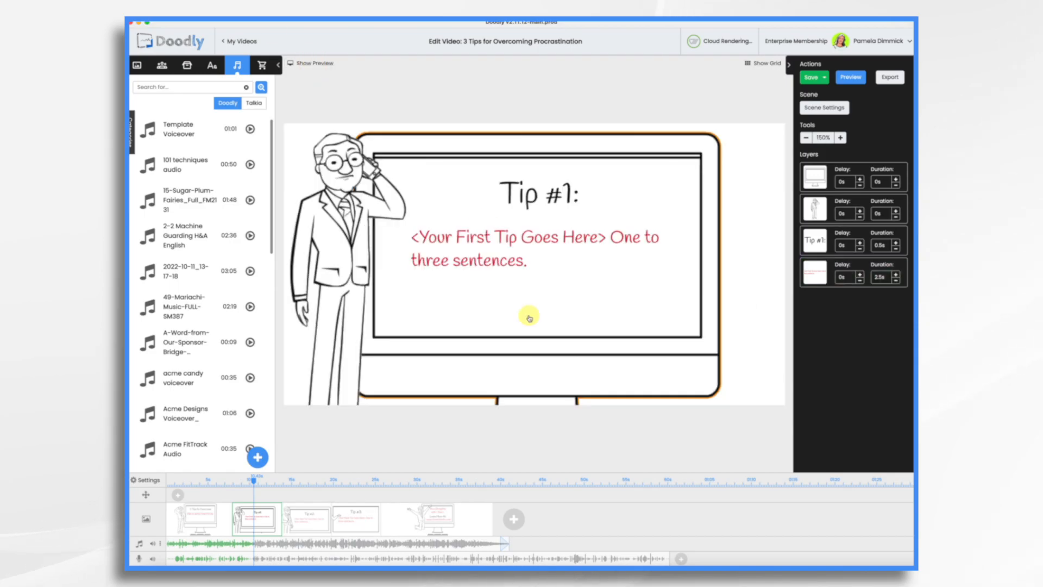
left_click(426, 242)
double_click(452, 255)
type("Prioritize Your Tasks.")
key("ctrl+shift+End")
key("Delete")
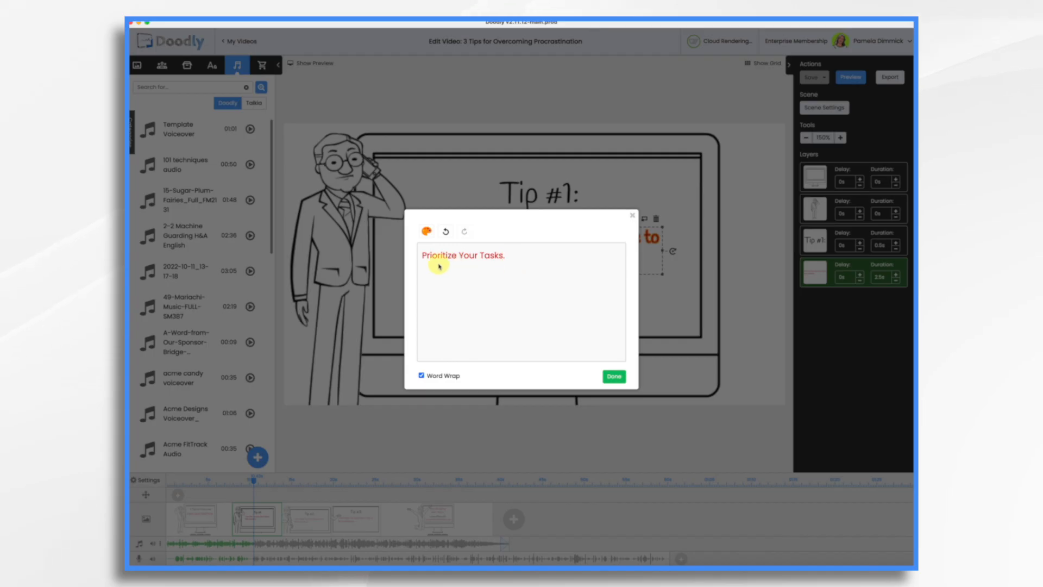
left_click(618, 379)
- Enlarge the "Prioritize Your Tasks." text and position it below the Tip #1 heading inside the monitor
left_click(500, 220)
left_click_drag(592, 275, 713, 327)
left_click_drag(591, 249, 518, 237)
left_click_drag(644, 315, 693, 342)
left_click_drag(585, 260, 579, 258)
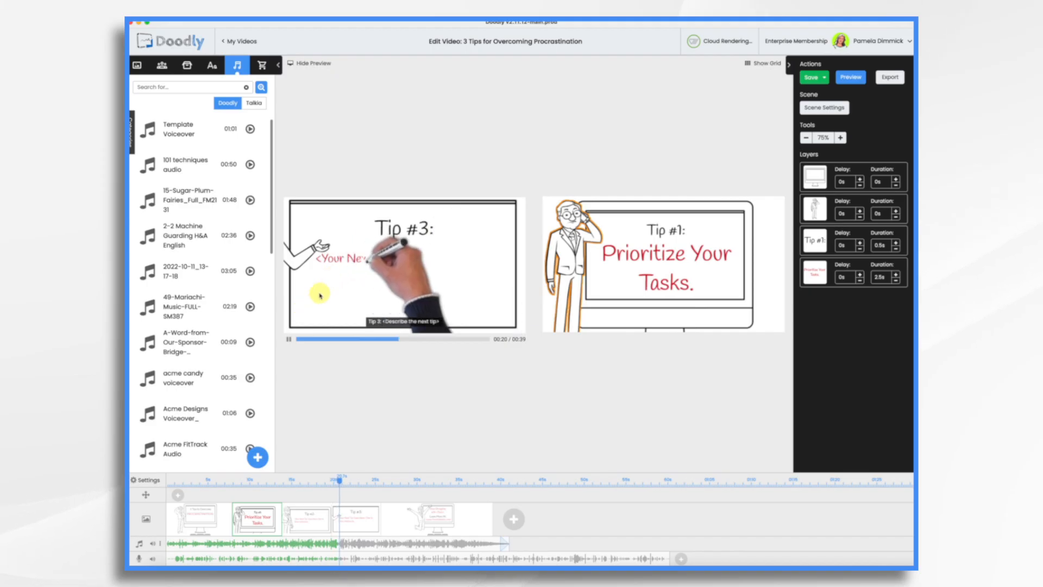
- Set the playhead to about 21 seconds and increase the Tip #1 scene's extra time so the scene ends there
left_click(291, 338)
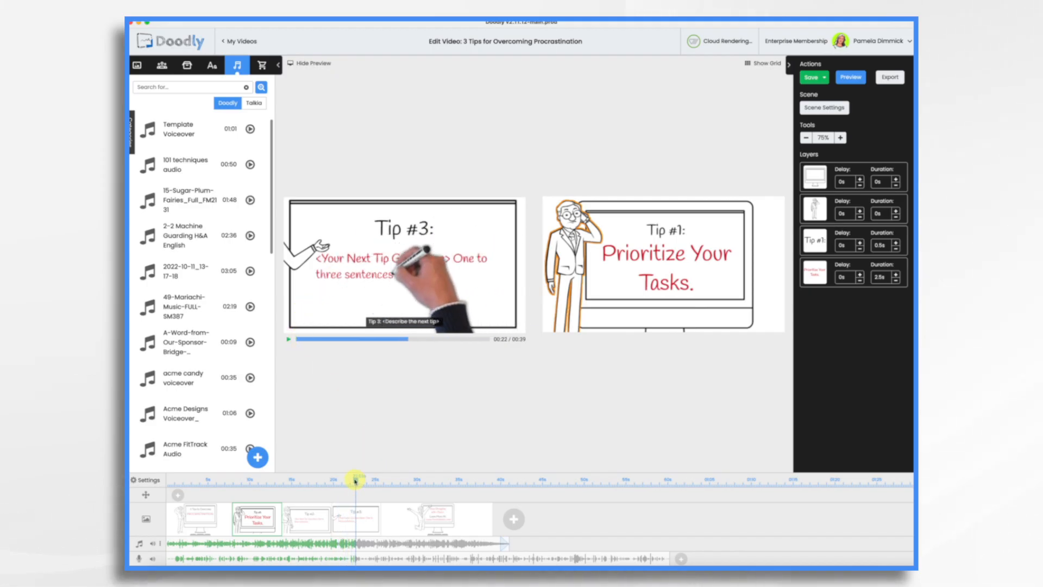
left_click_drag(355, 481, 346, 480)
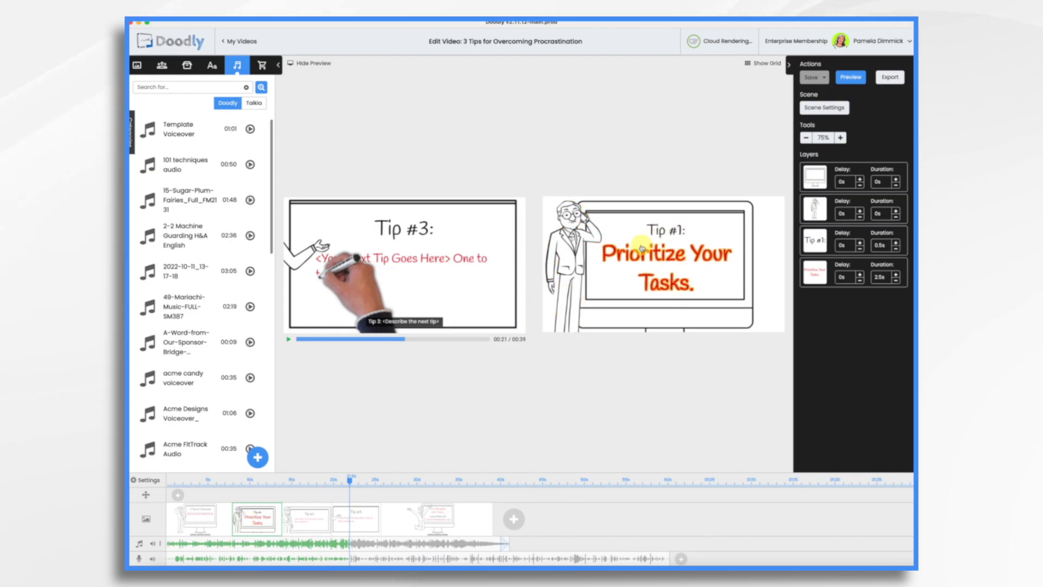
left_click(835, 107)
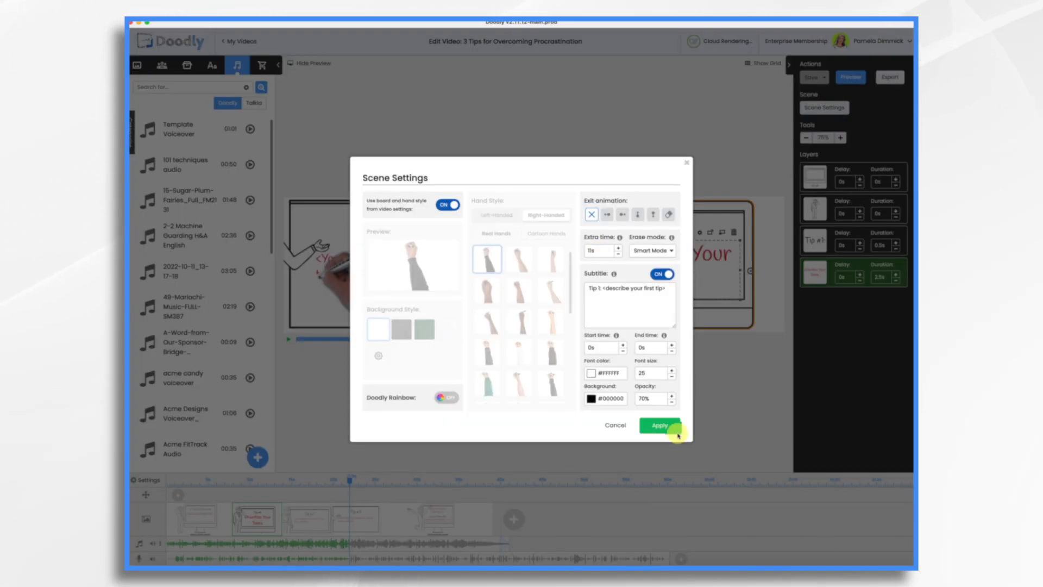
left_click(660, 424)
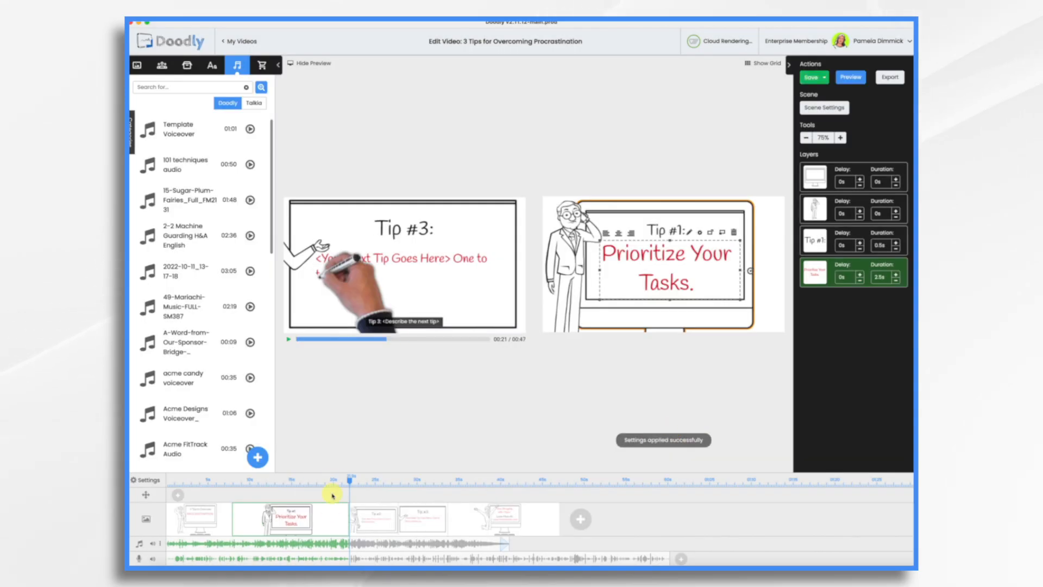
- Replace the placeholder text in the Tip #2 scene with "Use the Pomodoro Technique"
left_click(375, 517)
double_click(630, 262)
triple_click(517, 255)
type("<U")
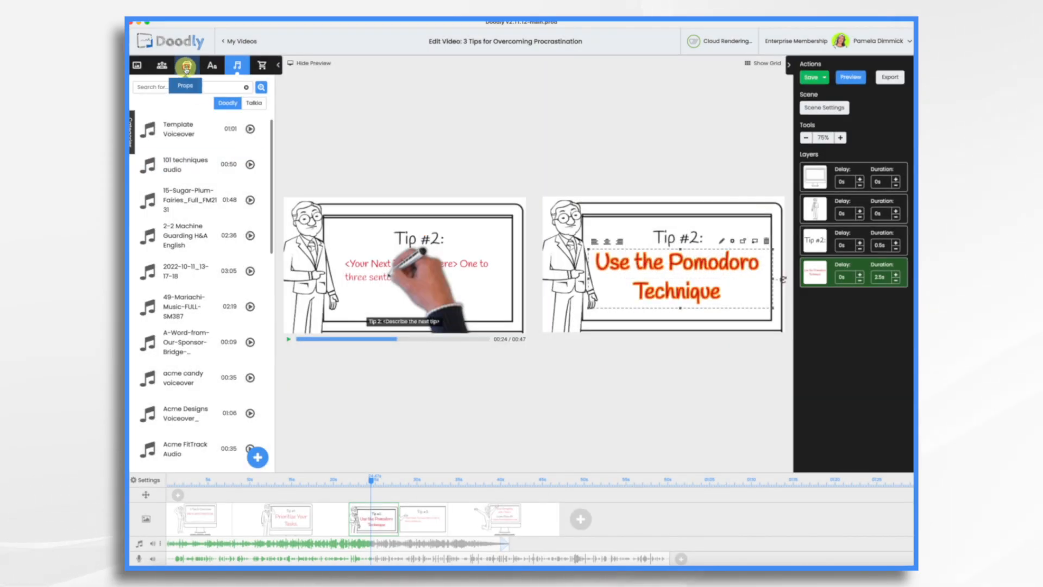
- Search the props for "stopwa" and place the Timer in the lower right of the Tip #2 scene
left_click(186, 66)
left_click(164, 87)
type("stopwa")
left_click_drag(245, 141, 744, 300)
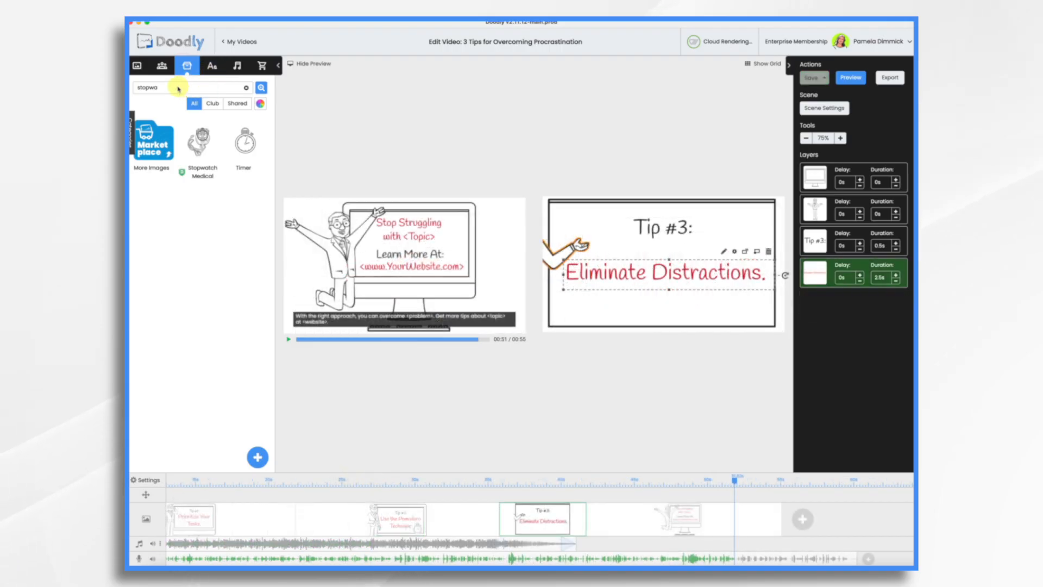
- Add the Cat and Smart Phone 2 props to the Tip #3 scene near the text without replacing the selected item
key("BackSpace")
key("BackSpace")
key("BackSpace")
key("BackSpace")
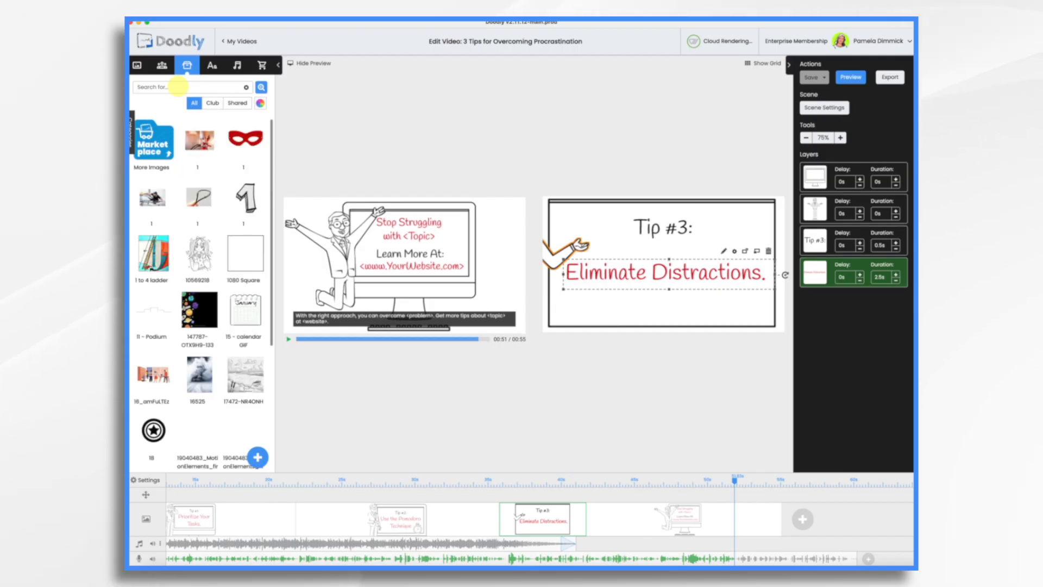
type("cat")
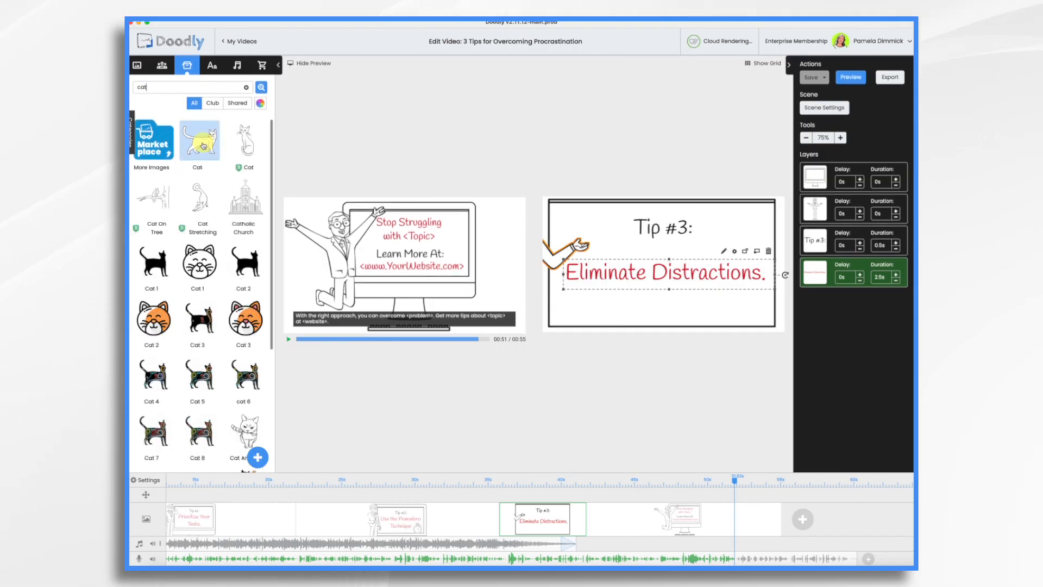
left_click_drag(202, 138, 579, 302)
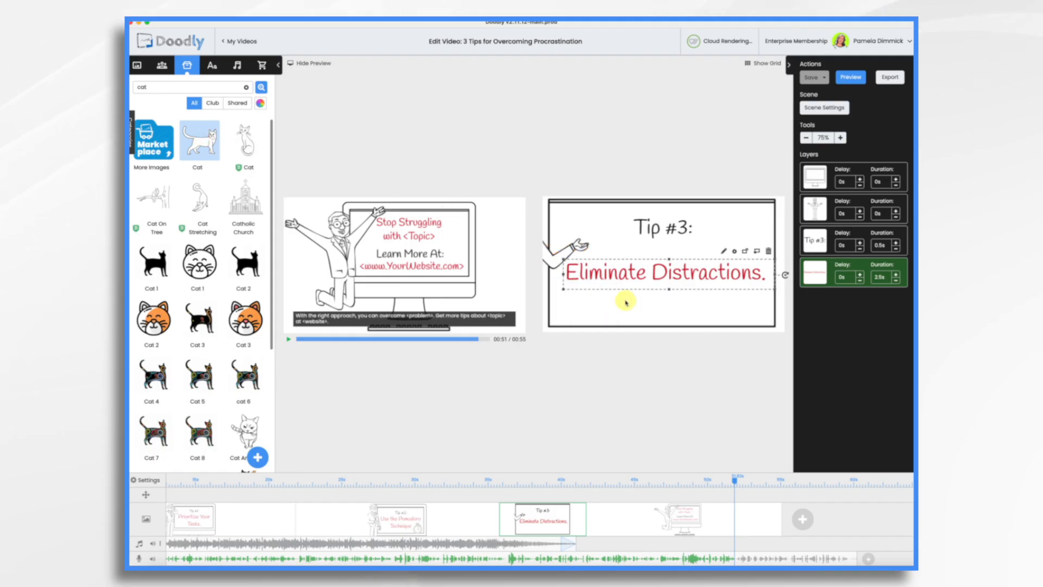
left_click(484, 304)
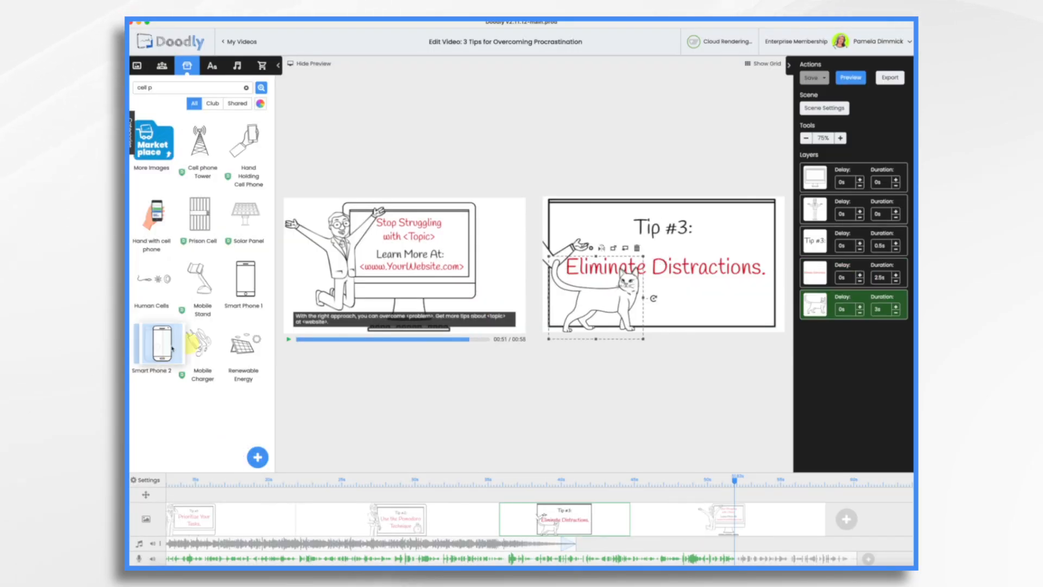
left_click_drag(171, 348, 706, 304)
left_click(486, 305)
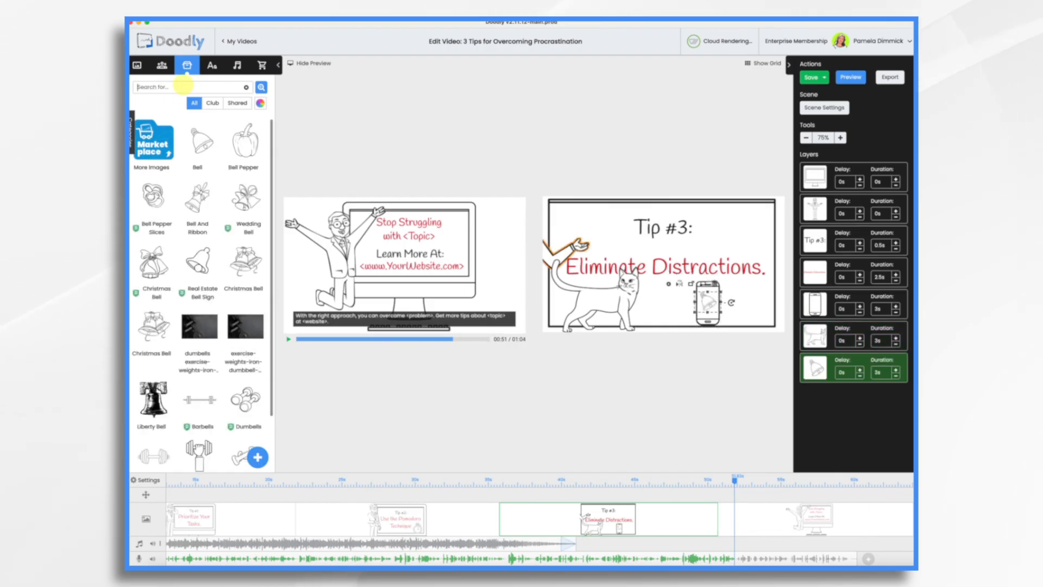
- Add the Slash prop to the Tip #3 scene without replacing the bell, and shrink it over the phone
type("slas")
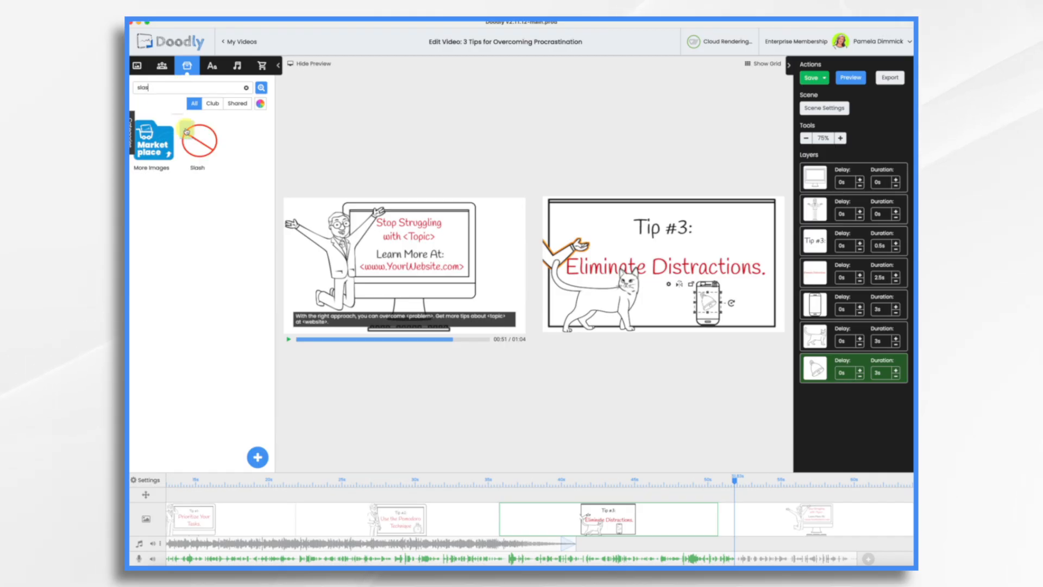
left_click_drag(200, 139, 710, 302)
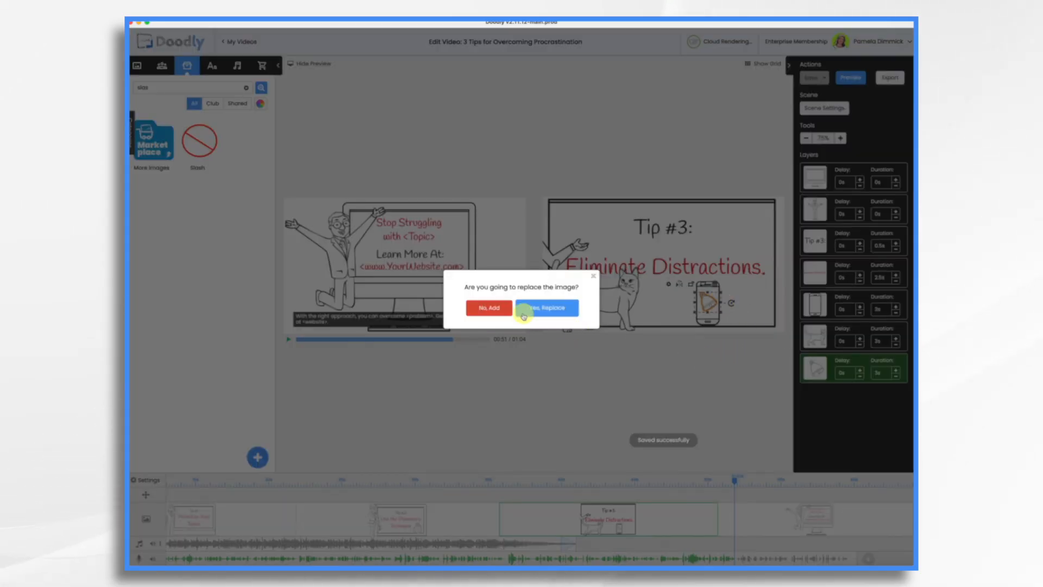
left_click(496, 310)
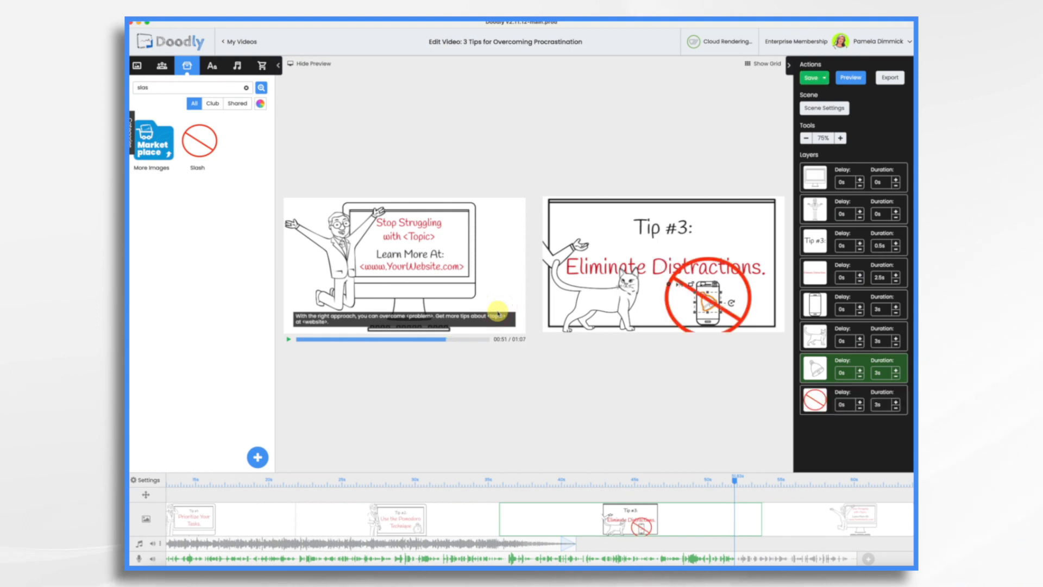
left_click(748, 291)
left_click_drag(753, 340, 714, 305)
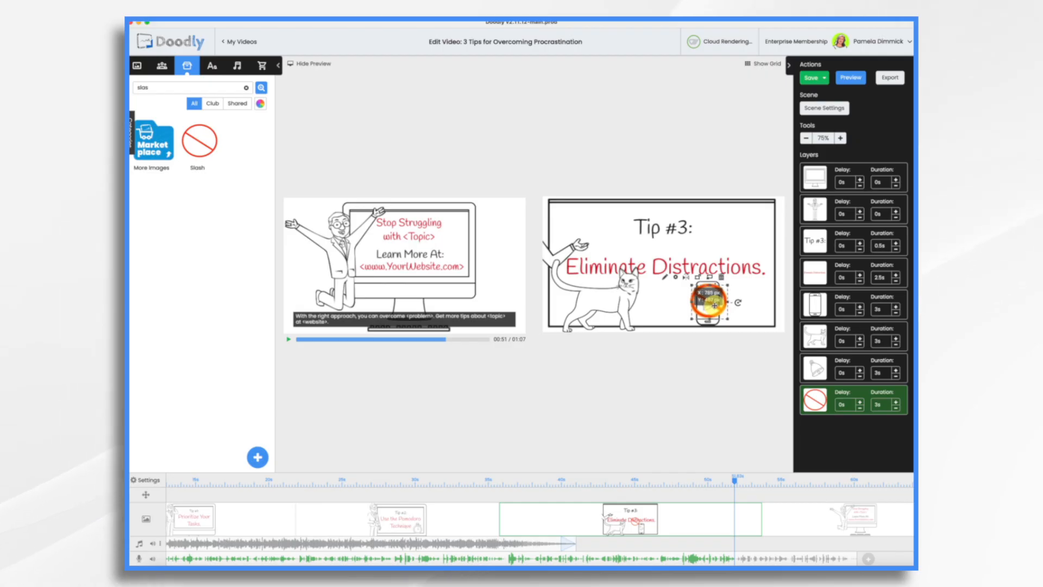
- Change the headline in the closing scene to "Stop Struggling with Procrastination"
left_click(705, 521)
double_click(681, 236)
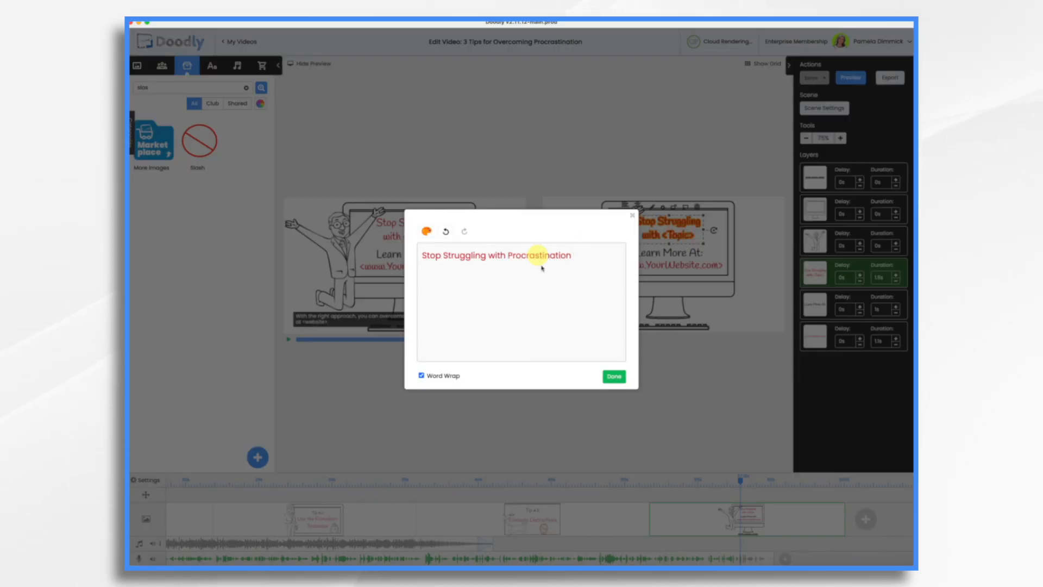
left_click(614, 376)
left_click(666, 266)
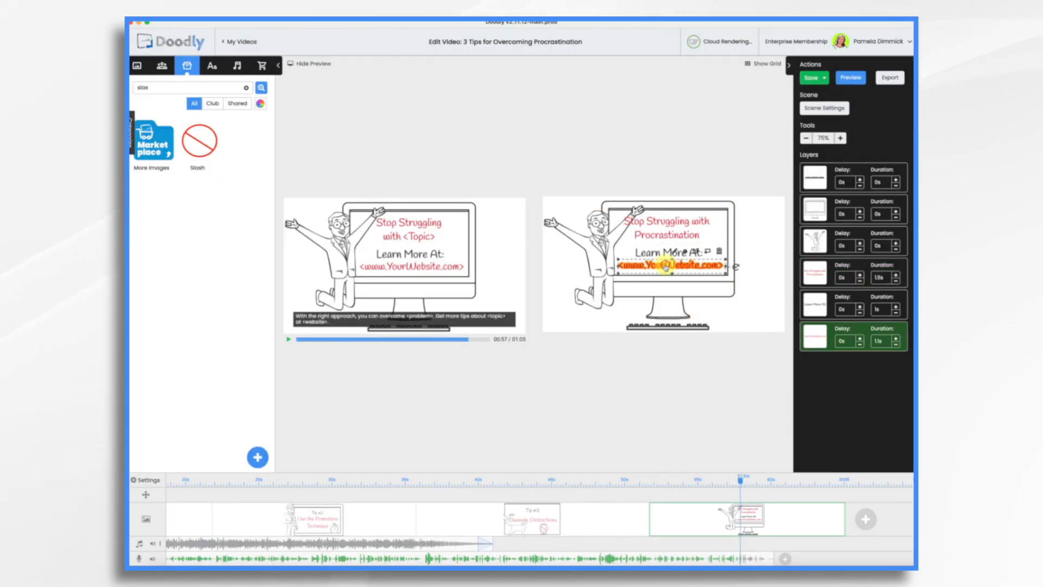
double_click(666, 266)
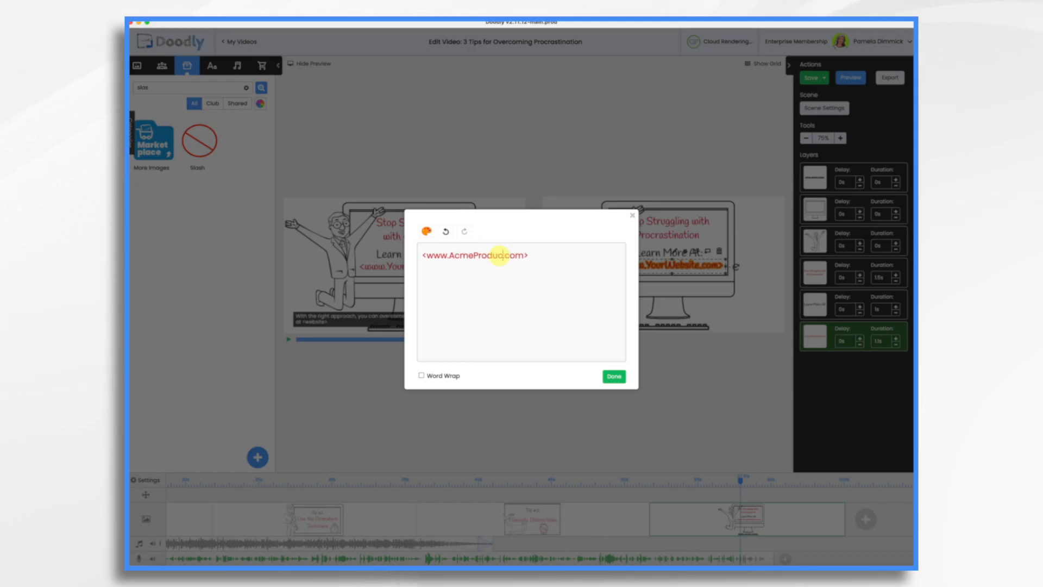
type("ty")
left_click(614, 376)
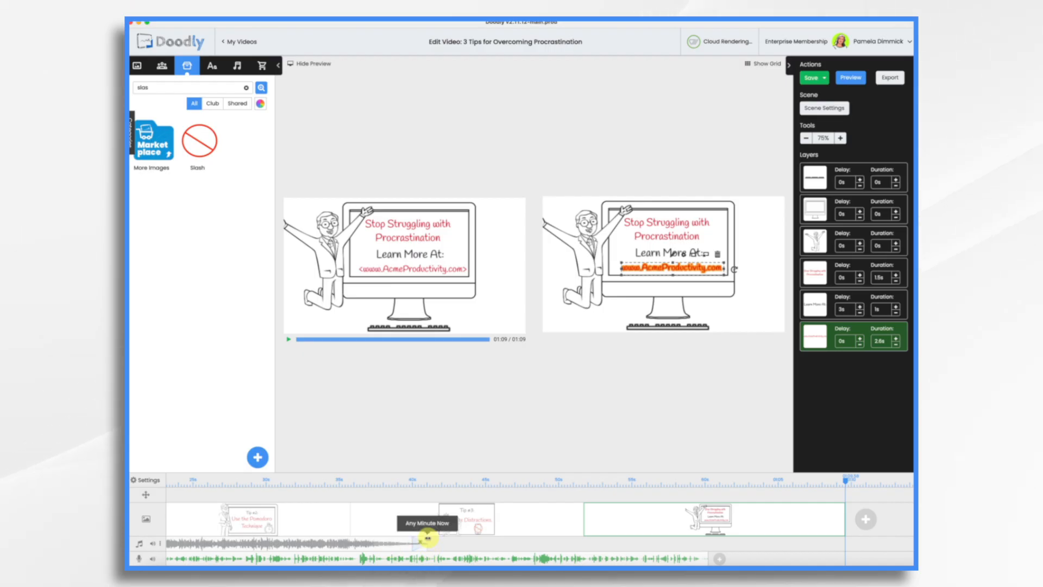
- Duplicate the "Any Minute Now" music clip, trim the end of the first copy and move the duplicate up against it
right_click(396, 546)
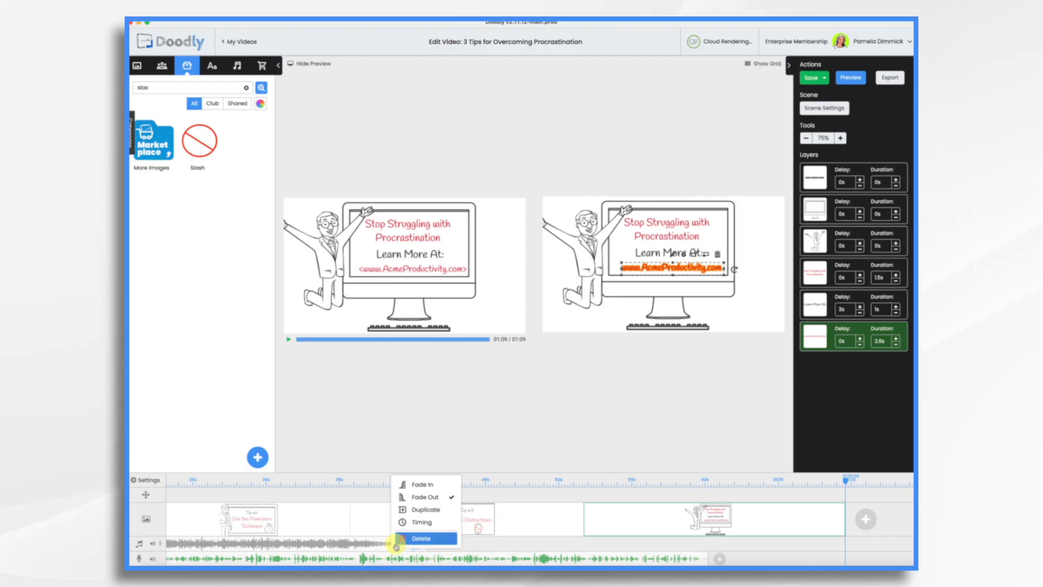
left_click(413, 509)
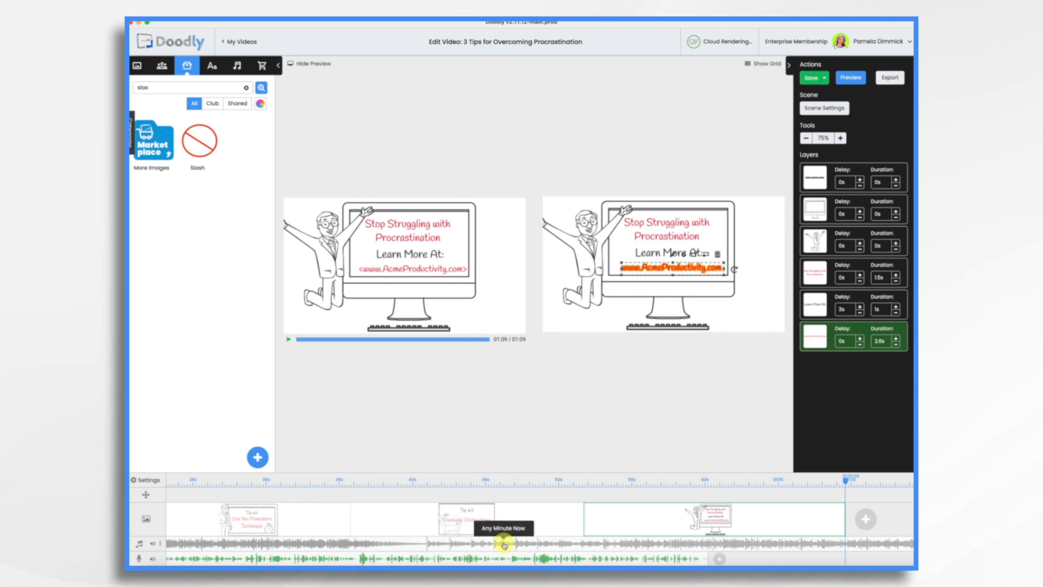
left_click_drag(428, 537, 380, 539)
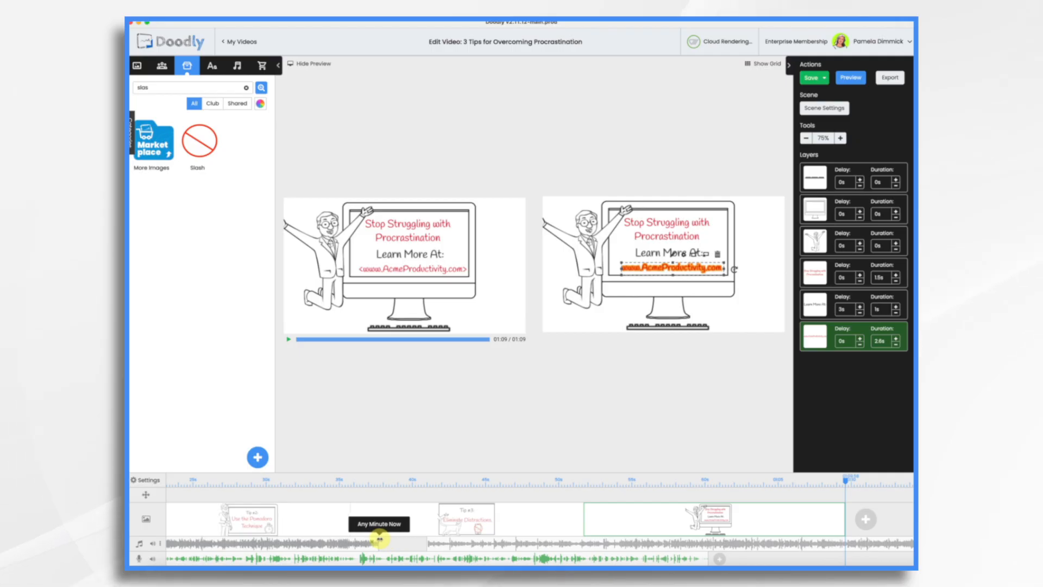
left_click_drag(489, 539, 437, 544)
- Trim the start of the duplicated music clip, close the gap to the first clip and adjust its ending
scroll(837, 542, "right", 3)
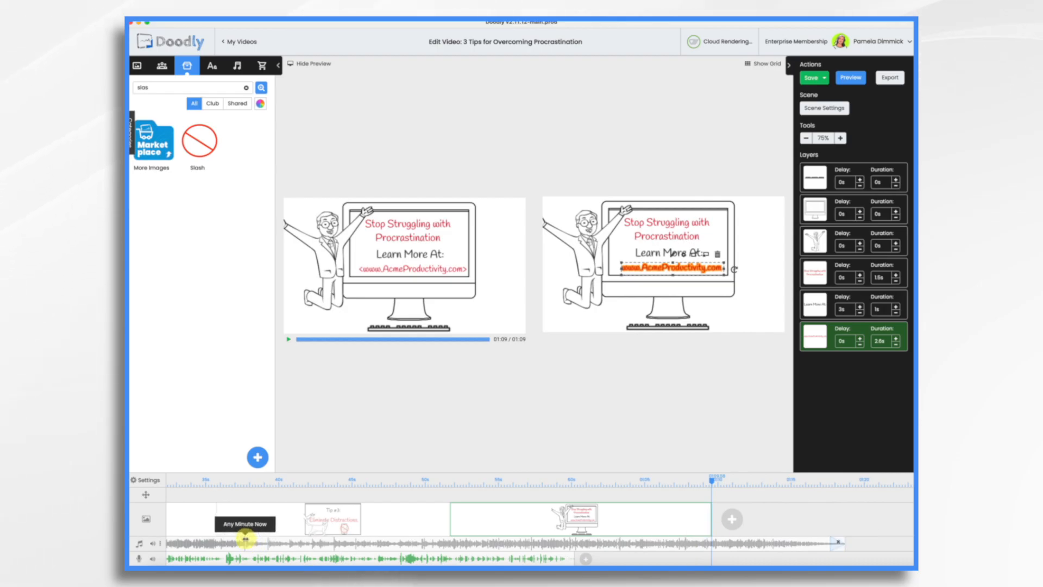
left_click_drag(245, 538, 333, 538)
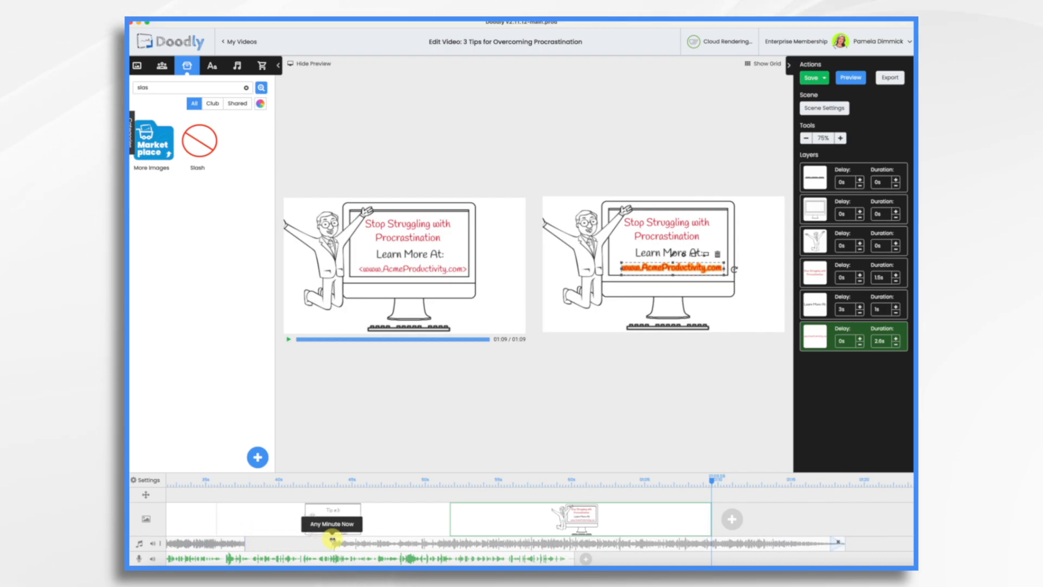
left_click_drag(426, 539, 340, 539)
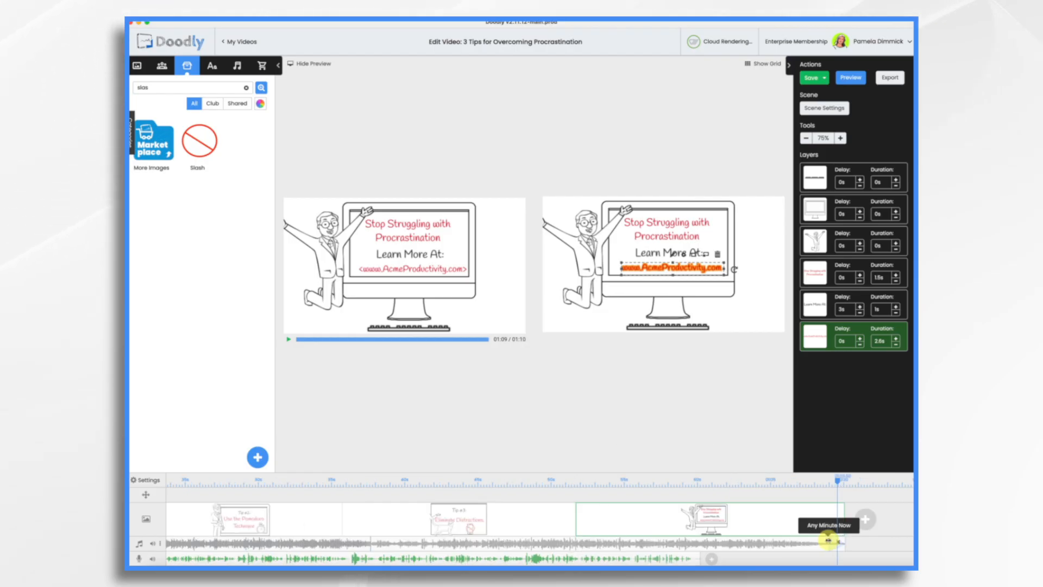
left_click_drag(829, 540, 773, 540)
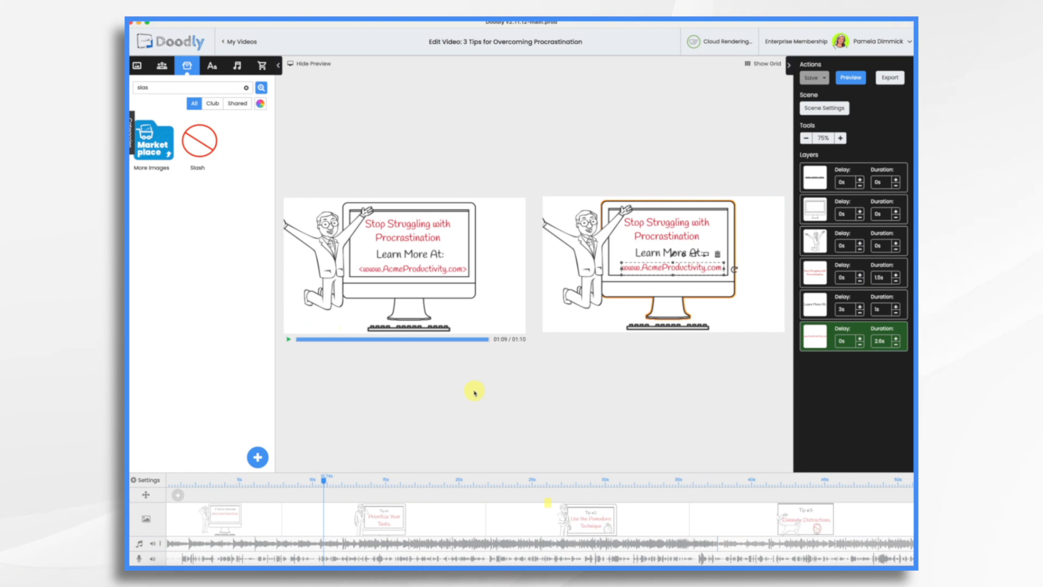
- Play the full video preview and pause it in the opening scene to check the subtitle
left_click(853, 78)
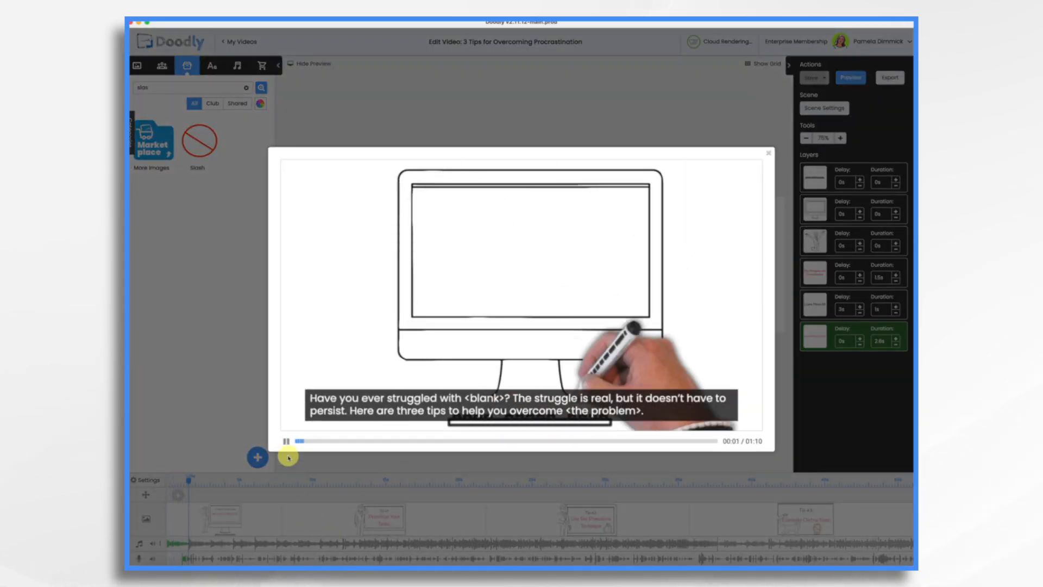
left_click(286, 441)
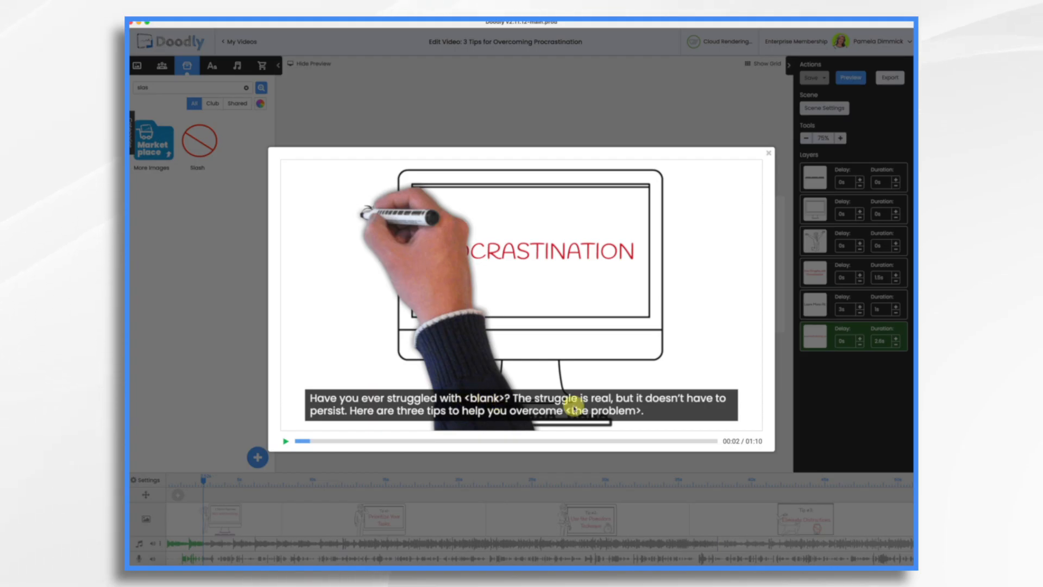
left_click(768, 155)
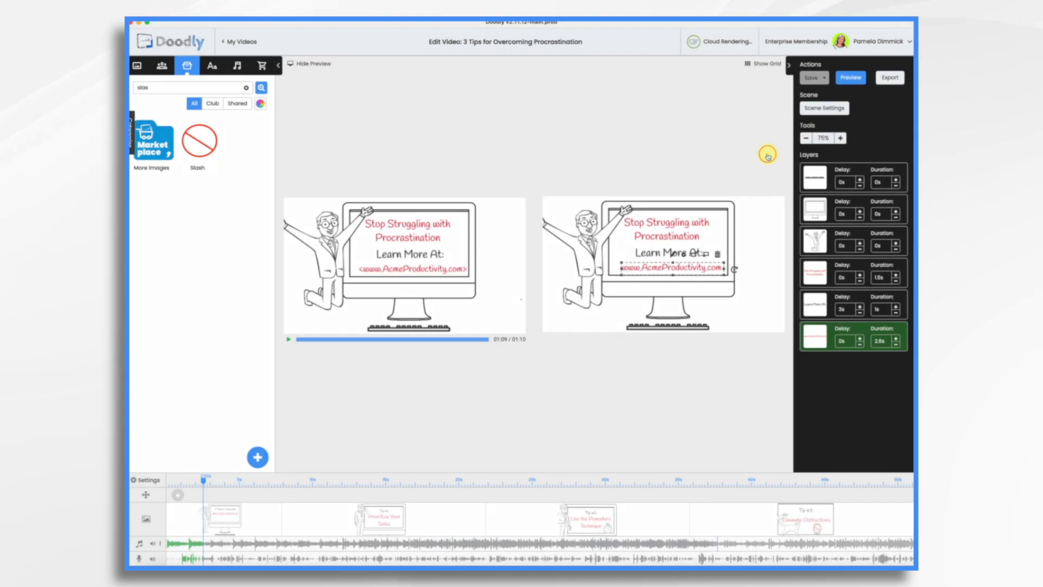
left_click(816, 111)
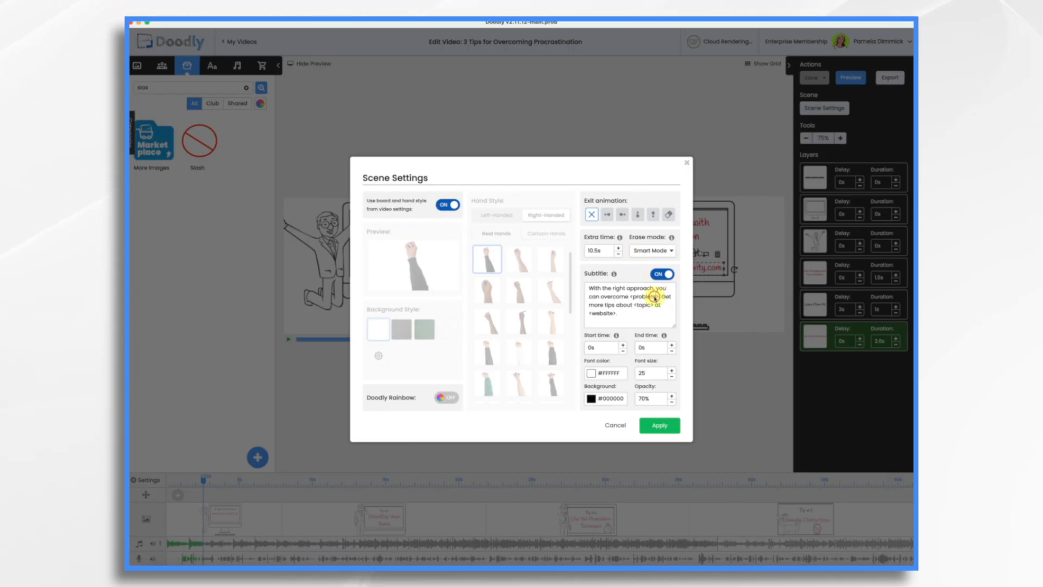
key("BackSpace")
key("BackSpace")
key("BackSpace")
key("BackSpace")
key("BackSpace")
type("procrastin")
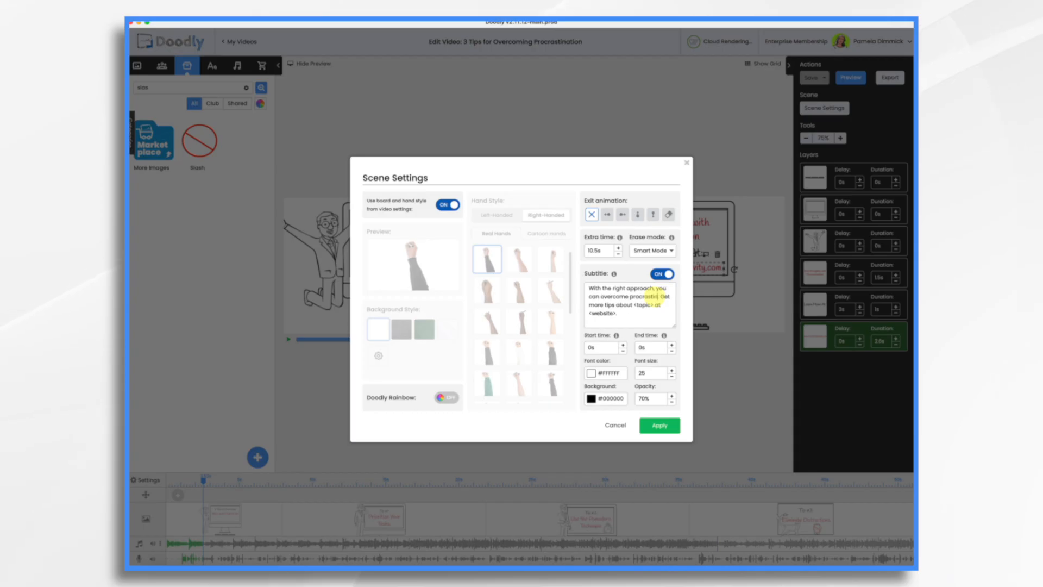
left_click(687, 162)
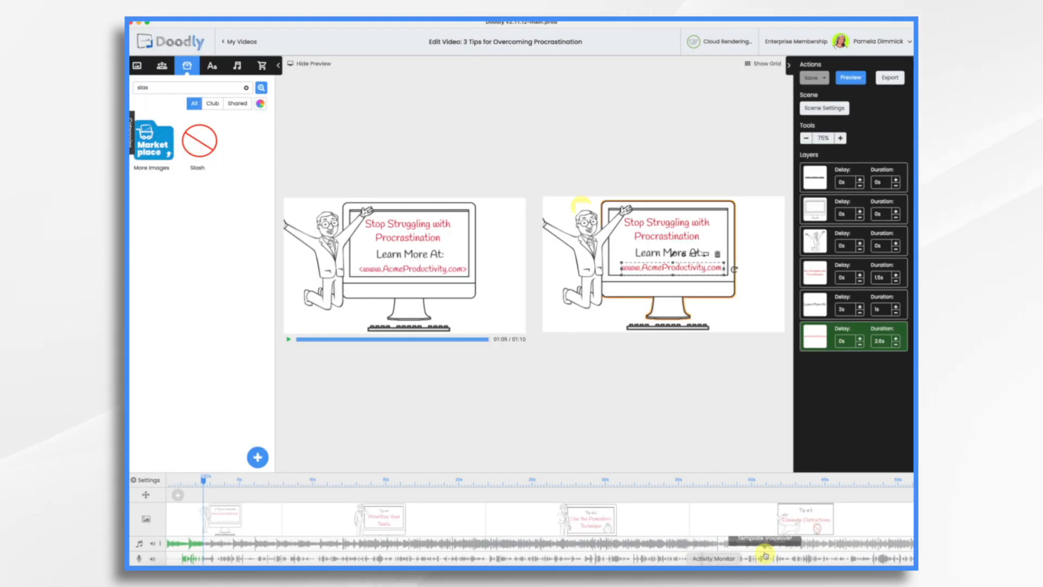
- Turn off subtitles for all scenes in the video settings and apply the change
left_click(145, 480)
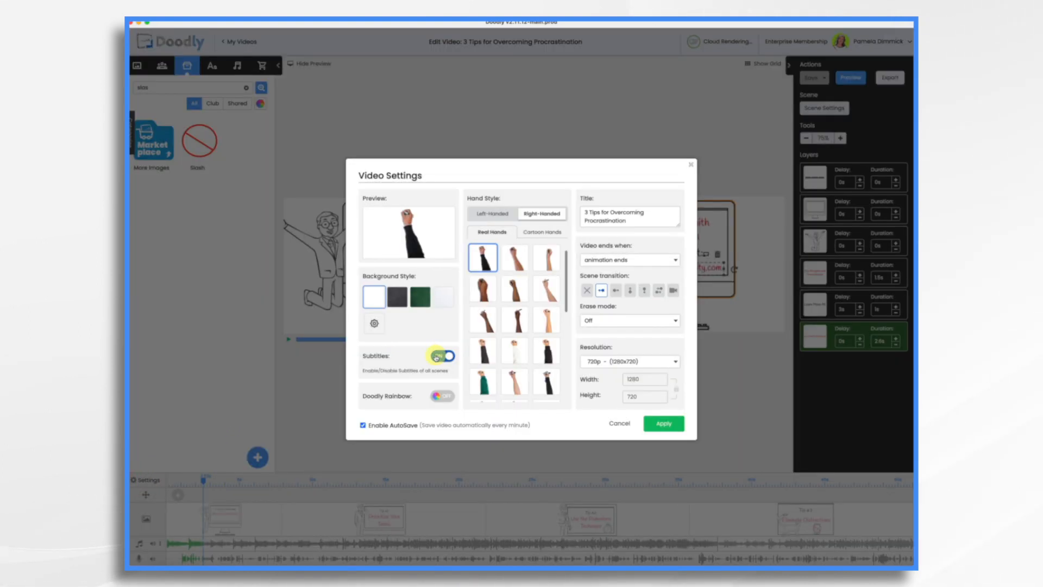
left_click(659, 426)
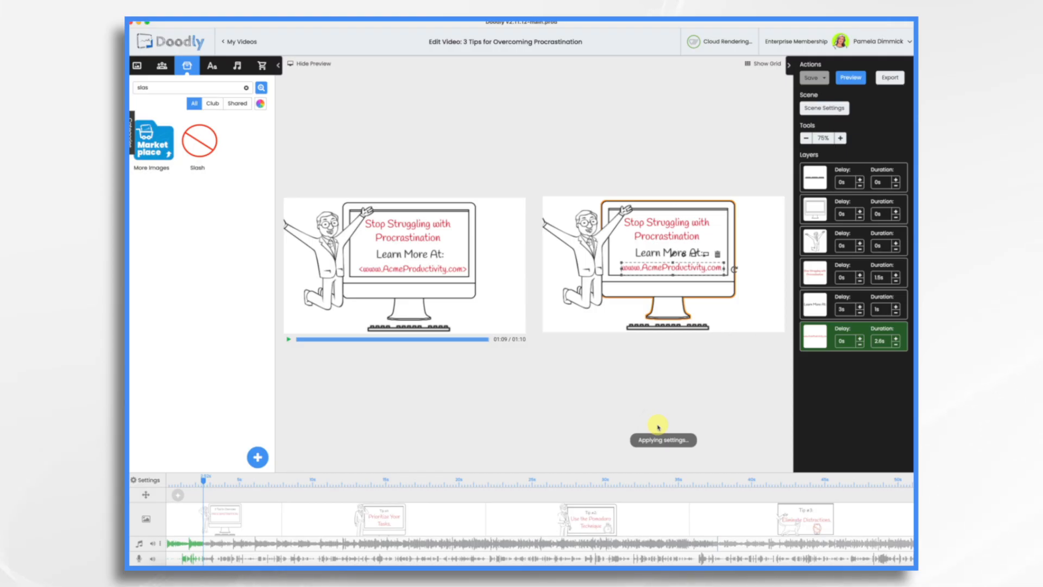